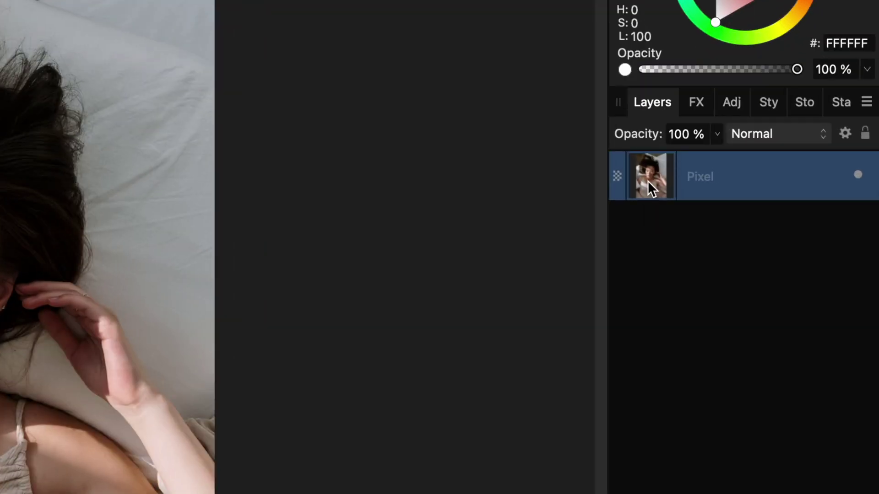
Step: Duplicate the photo layer and paint out the woman's face on the copy with the Inpainting Brush Tool
key(super+shift+n)
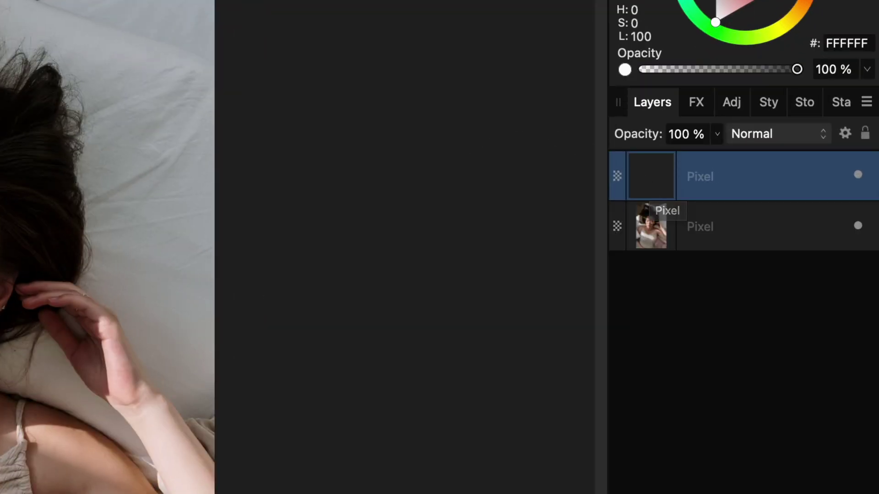
scroll(107, 247, up, 6)
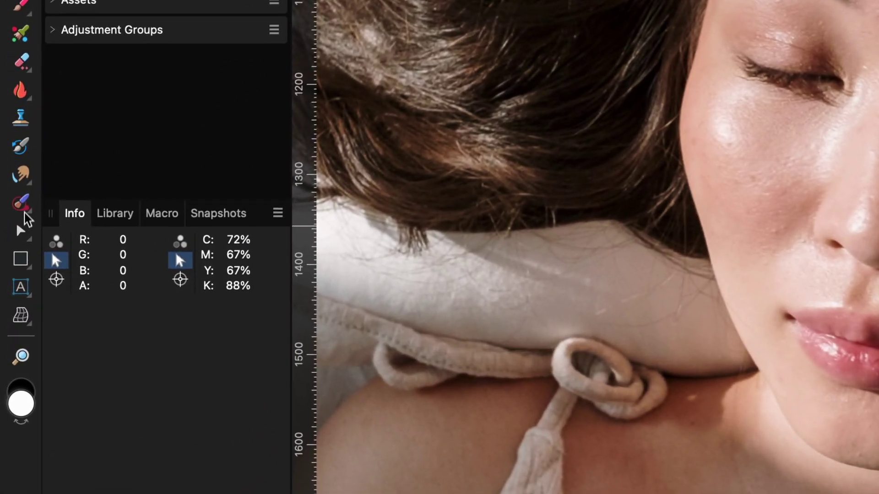
click(19, 220)
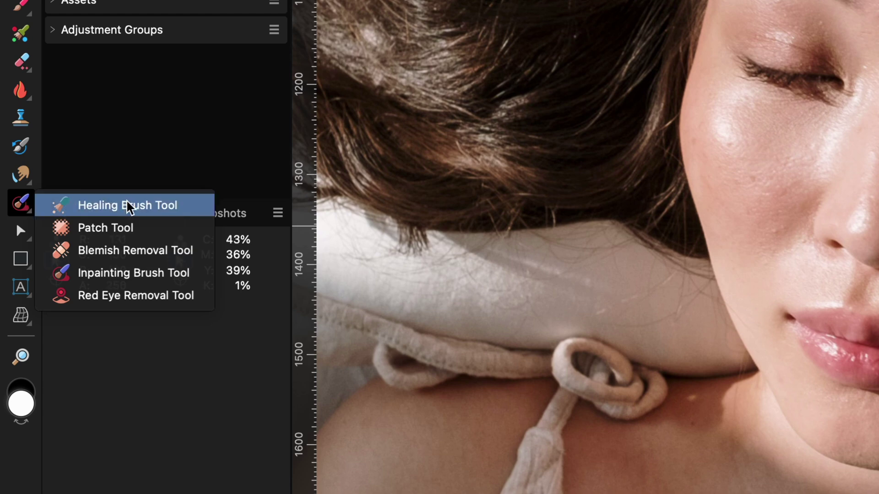
click(135, 273)
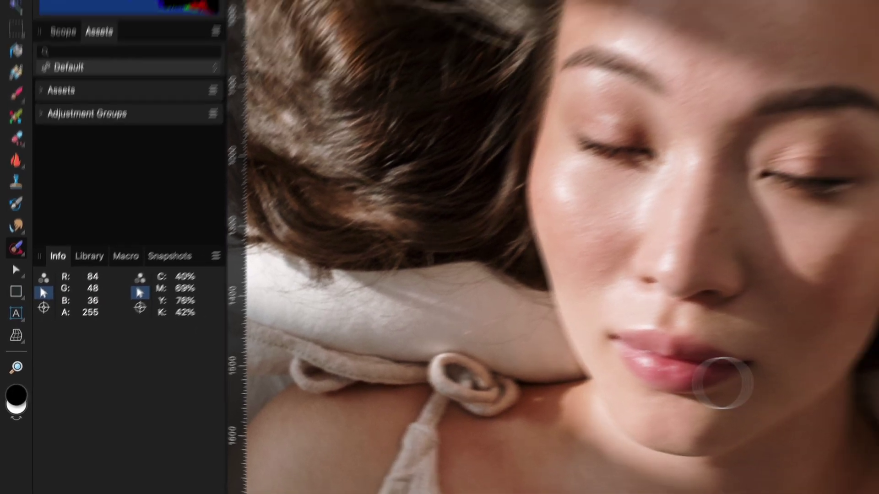
mouse_move(878, 368)
mouse_down()
mouse_move(814, 334)
mouse_move(773, 211)
mouse_move(687, 198)
mouse_up()
mouse_move(526, 393)
mouse_down()
mouse_move(667, 226)
mouse_move(421, 92)
mouse_move(596, 298)
mouse_move(601, 94)
mouse_move(439, 94)
mouse_move(589, 122)
mouse_move(445, 95)
mouse_move(666, 299)
mouse_move(714, 229)
mouse_move(689, 316)
mouse_up()
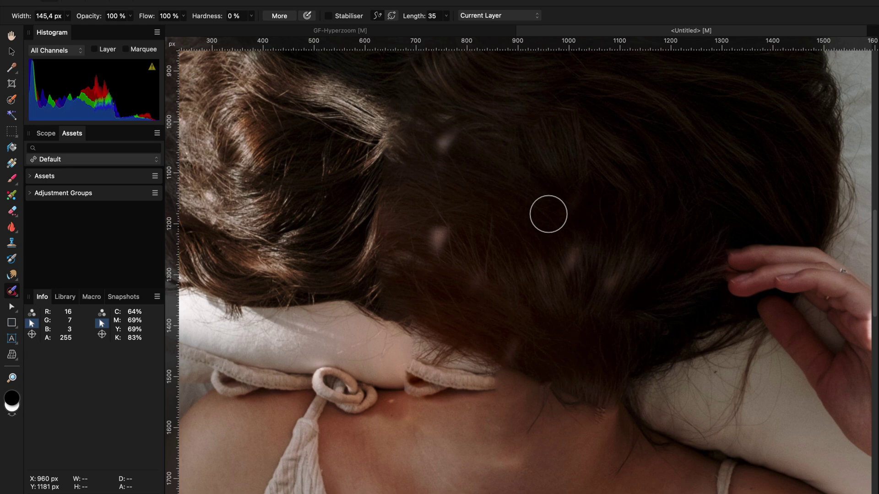
scroll(548, 214, down, 3)
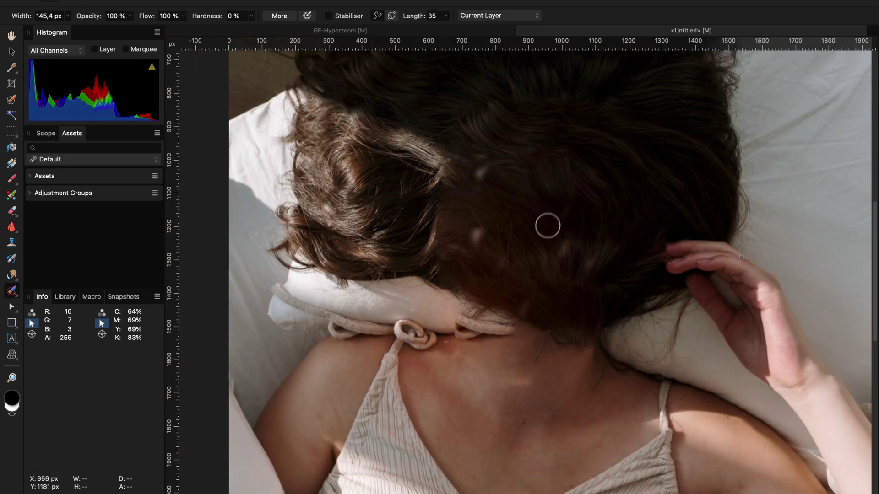
drag(548, 225, 530, 274)
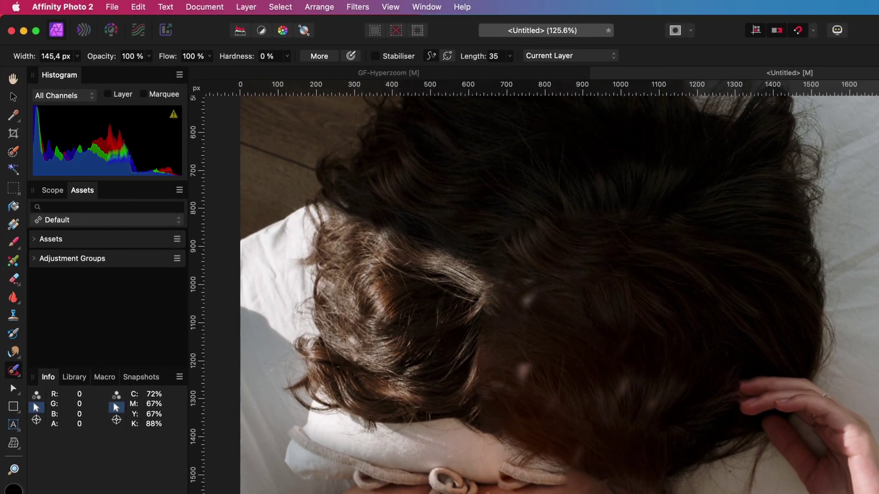
Step: Apply the Zoom Blur filter to the layer with the painted-out face
click(357, 7)
mouse_move(366, 23)
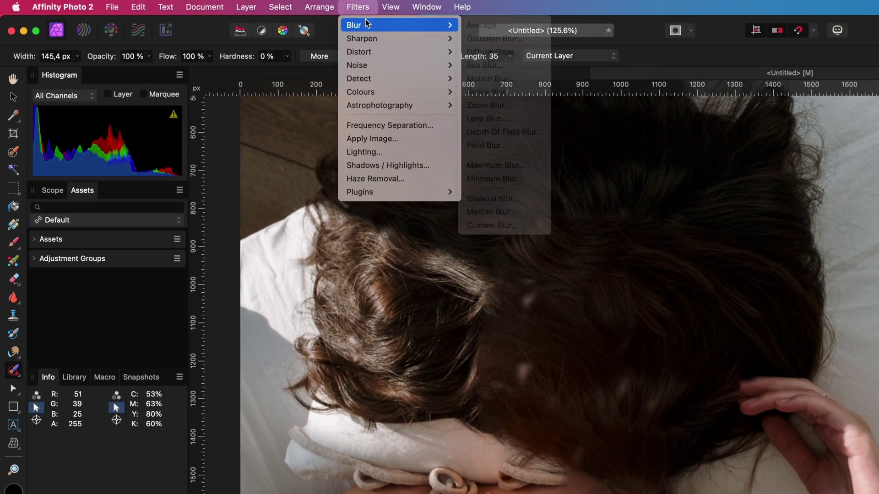
click(508, 106)
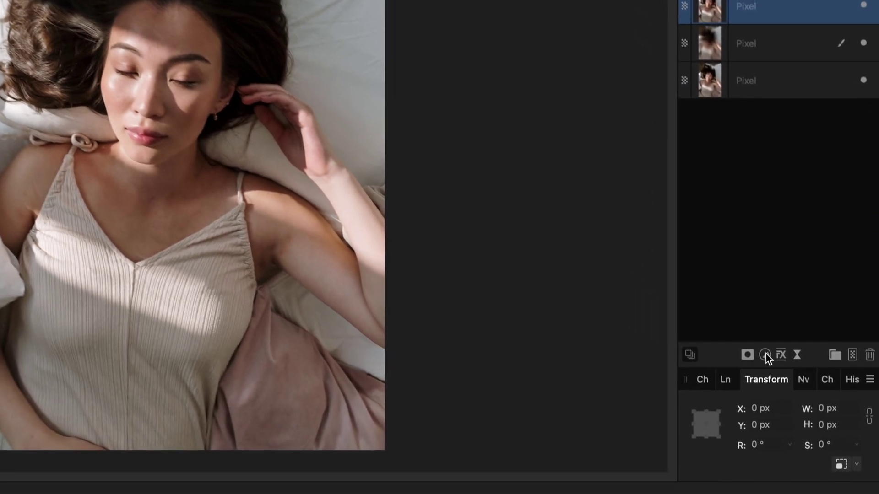
Step: Add a black mask to the sharp photo layer on top and make white the painting colour
click(747, 355)
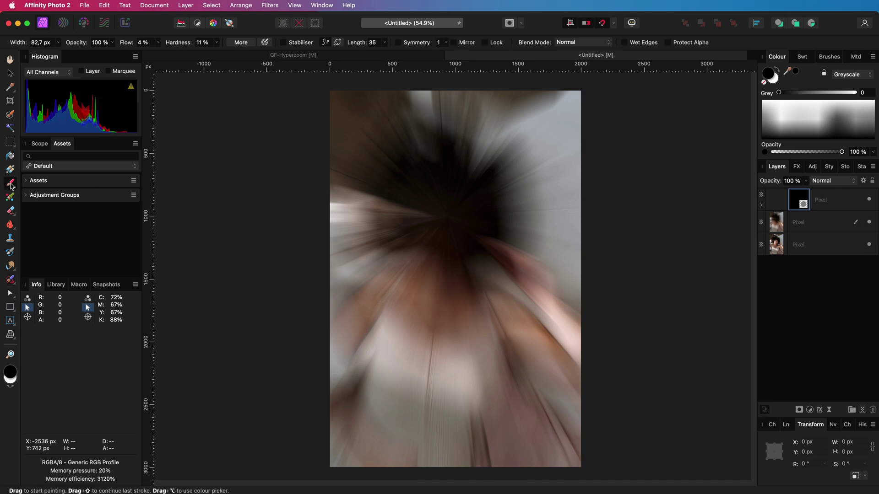
click(774, 81)
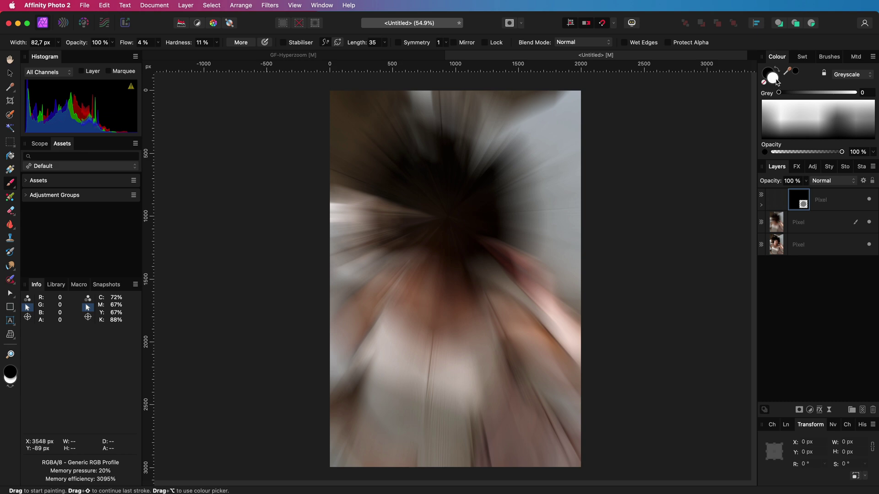
Step: Enlarge the paint brush to a width of 672.7 px and set its flow to 100%
key(])
key(])
key(])
key(])
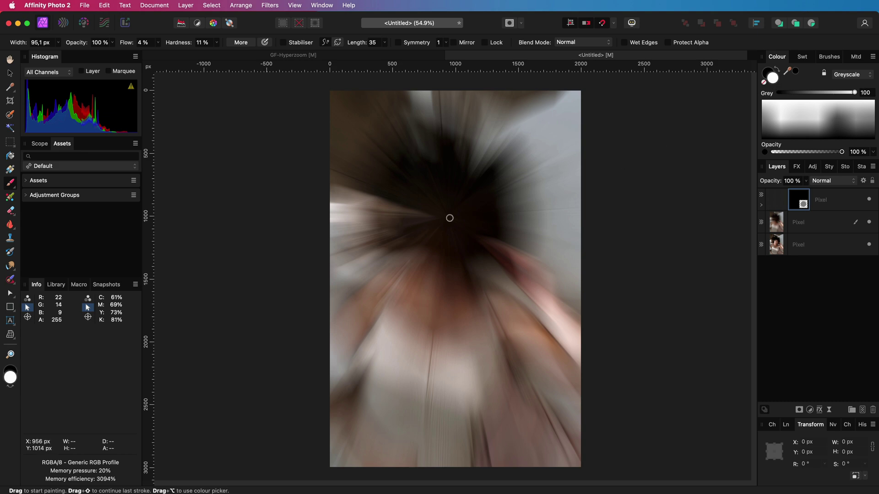
key(bracketright)
key(bracketright)
key(bracketright)
key(bracketright)
key(bracketright)
key(bracketright)
key(bracketright)
key(bracketright)
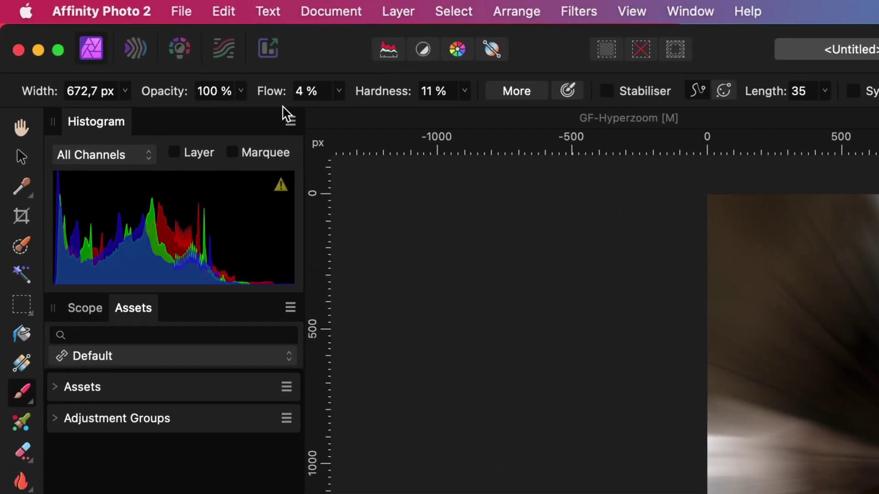
drag(275, 94, 422, 96)
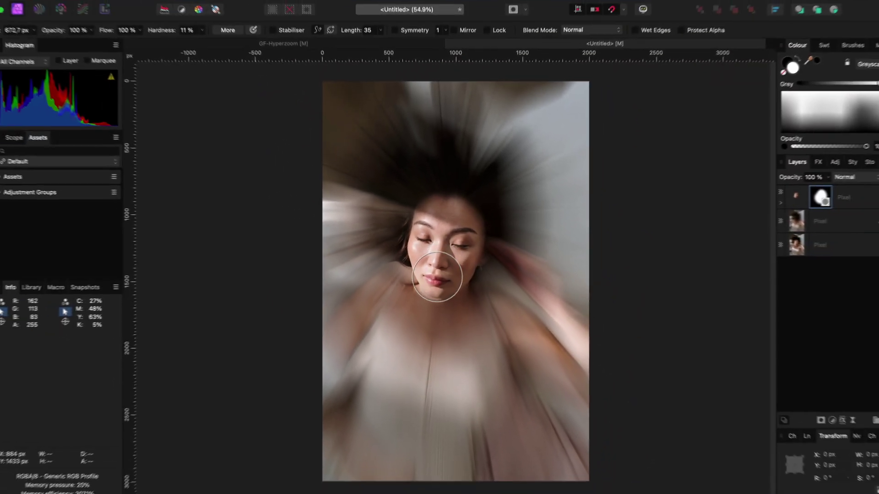
Step: Paint white on the mask to reveal the sharp face, including the forehead and the ear
scroll(449, 237, up, 5)
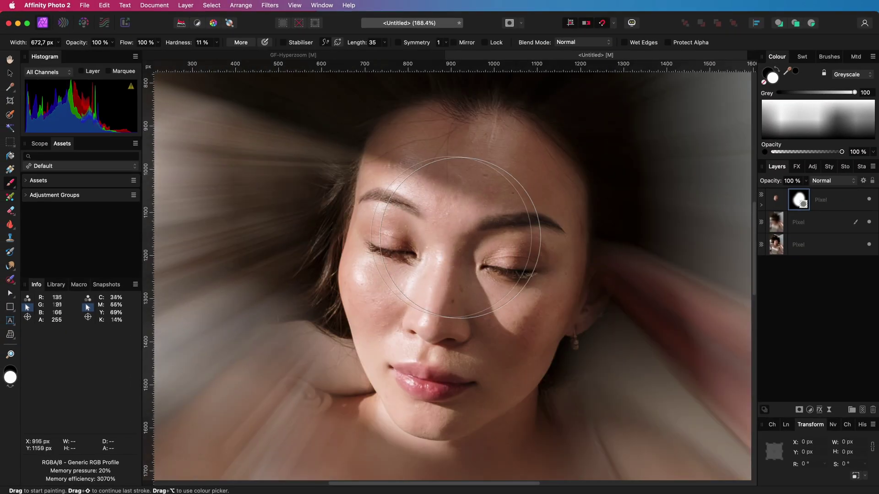
drag(456, 237, 468, 234)
mouse_move(481, 370)
mouse_down()
mouse_move(431, 376)
mouse_move(401, 359)
mouse_move(518, 305)
mouse_move(522, 277)
mouse_move(515, 232)
mouse_up()
Step: Softly paint the mask edge around the hair with a 155.8 px wide brush at 9% flow
key([)
key([)
key([)
key([)
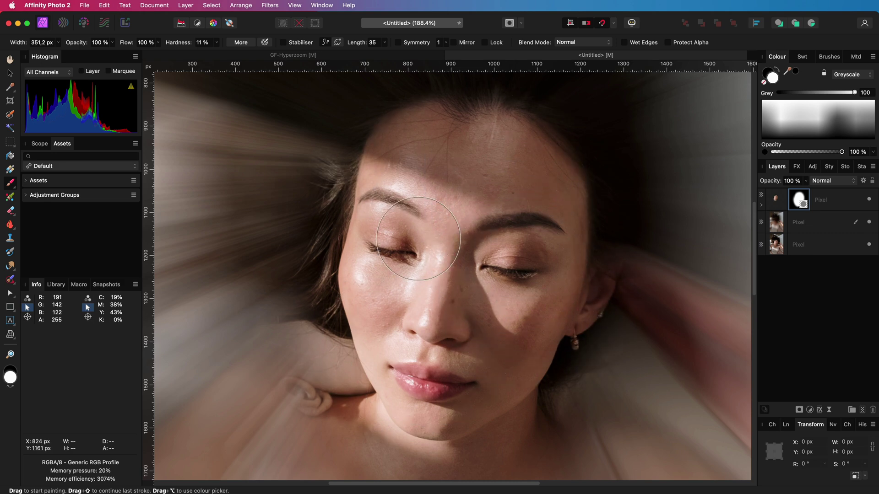
key([)
key([)
key([)
key([)
key([)
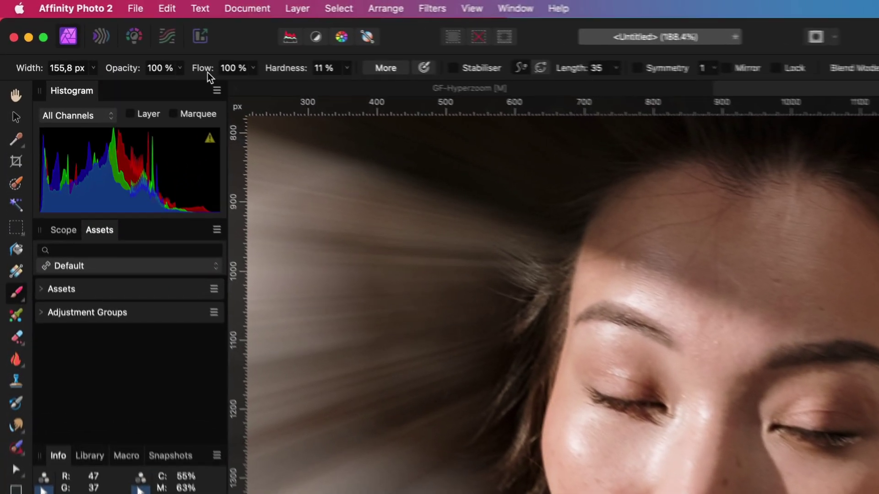
drag(129, 45, 110, 45)
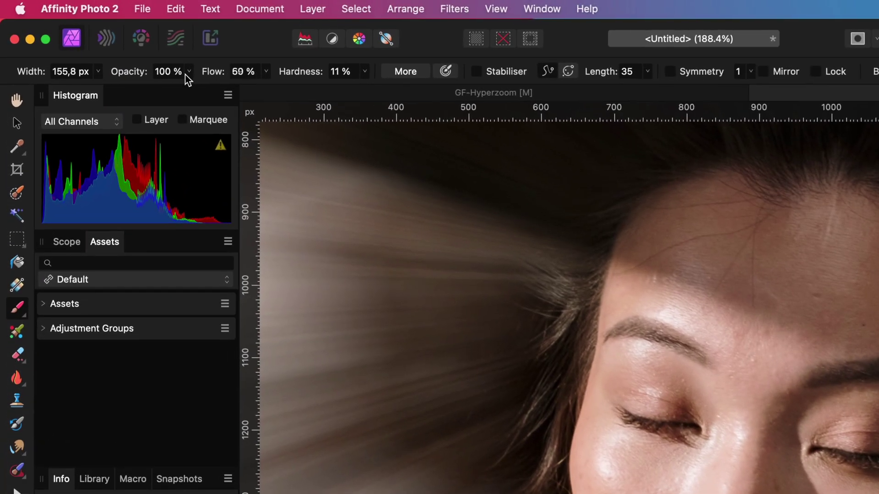
drag(185, 75, 147, 83)
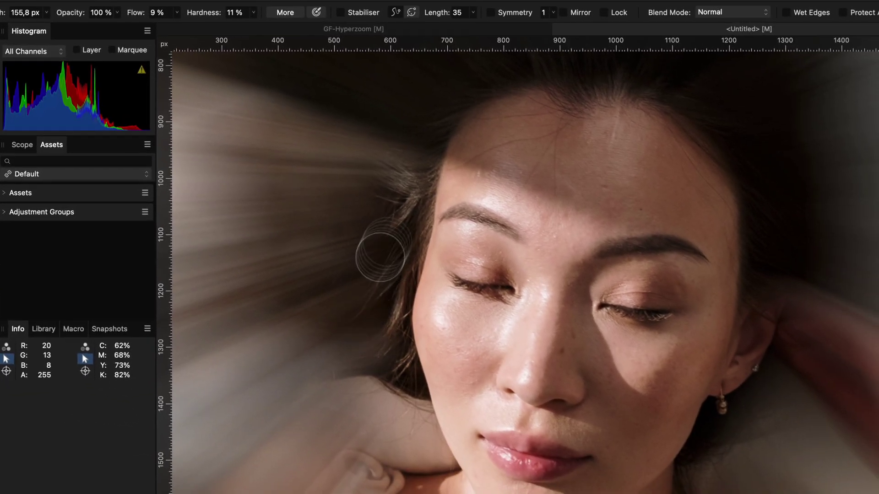
scroll(700, 310, up, 3)
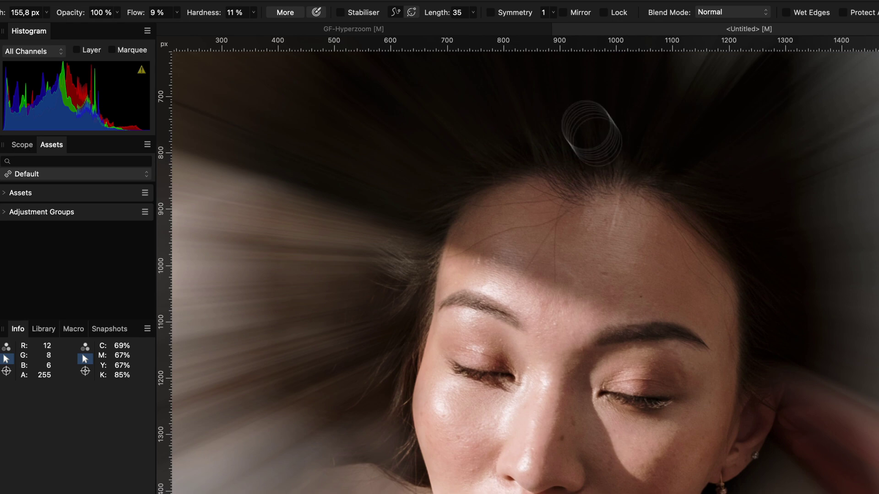
scroll(604, 167, down, 3)
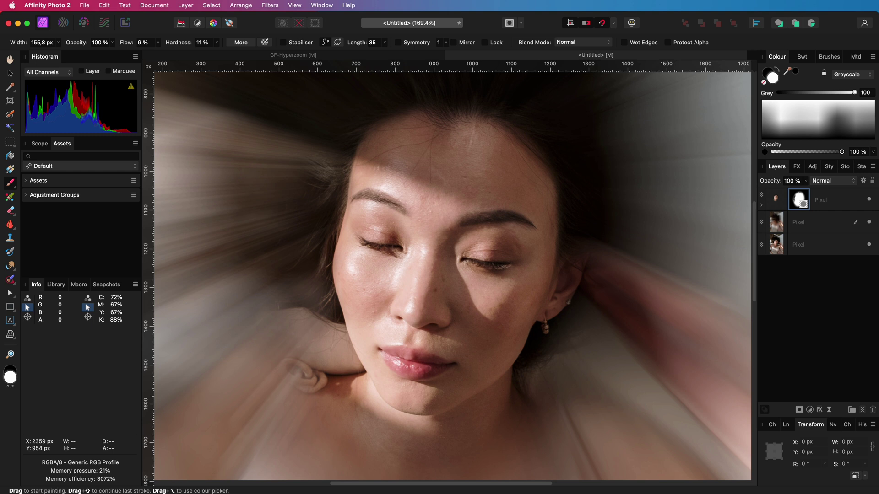
Step: Hide the masked face layer and the inpainted blur layer, and duplicate the original photo layer
click(868, 200)
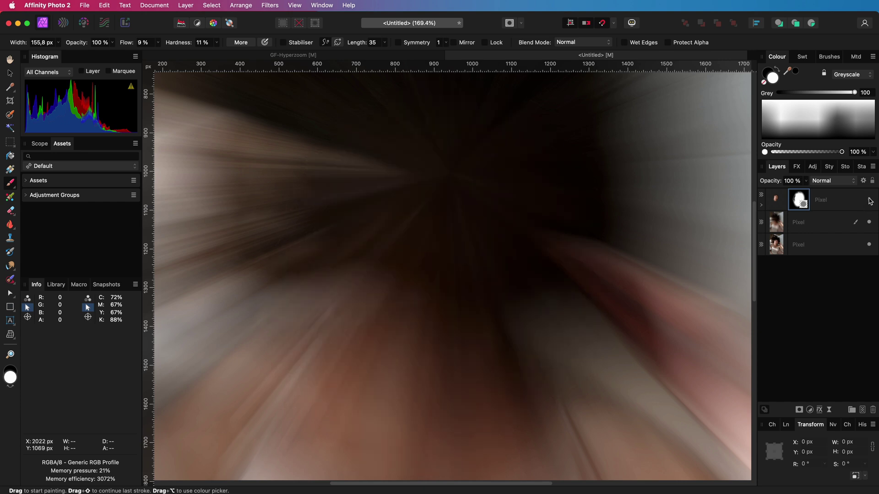
click(869, 222)
click(817, 250)
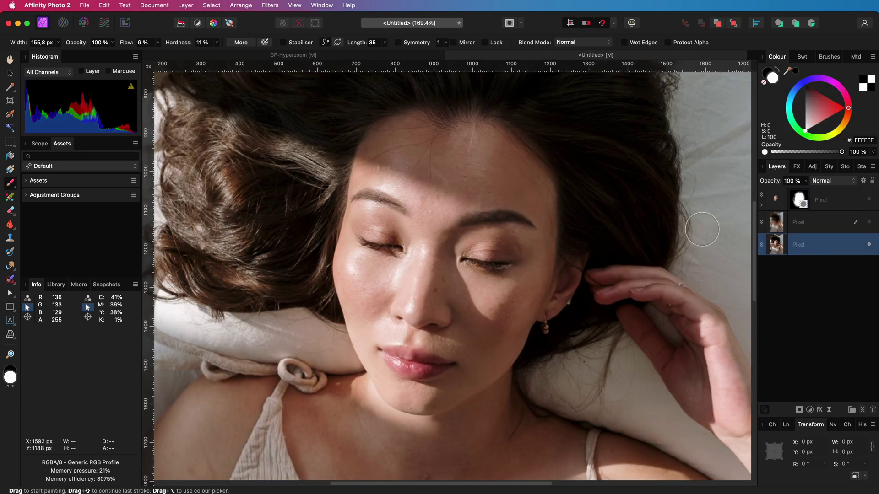
key(super+j)
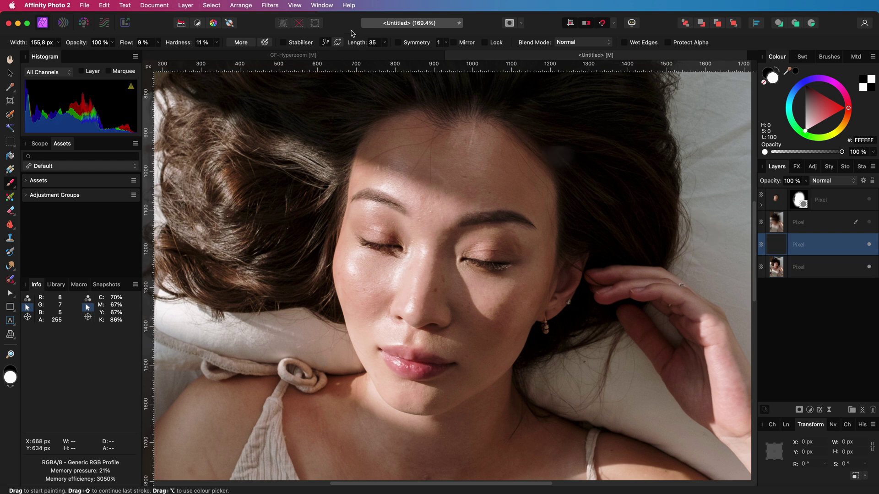
Step: Apply a Zoom Blur with a 200 px radius to the duplicated photo, centred on the face between the eyes
click(269, 5)
mouse_move(284, 34)
click(374, 94)
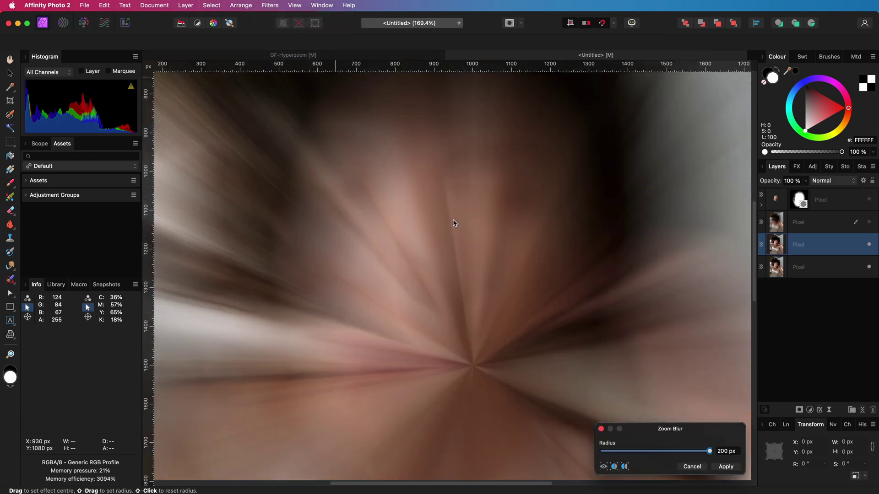
drag(474, 364, 424, 251)
click(725, 467)
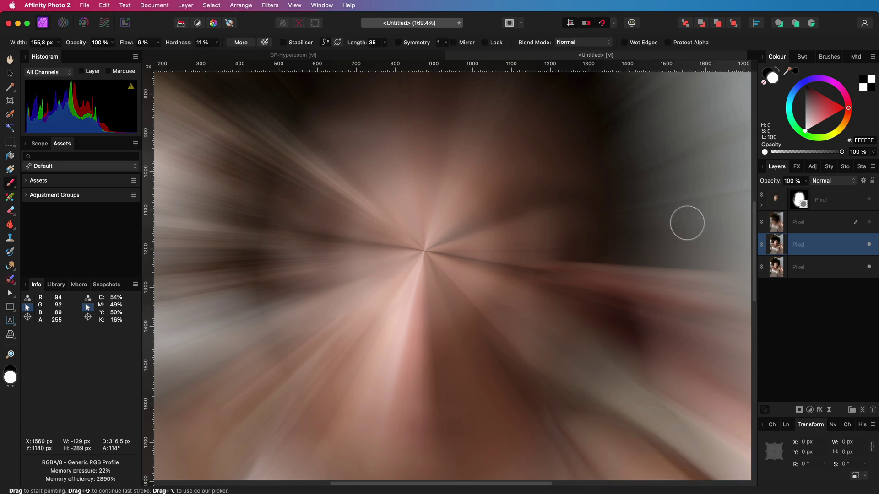
Step: Show the masked face layer and switch the inpainted blur layer on and off to compare both blurred backgrounds
click(869, 200)
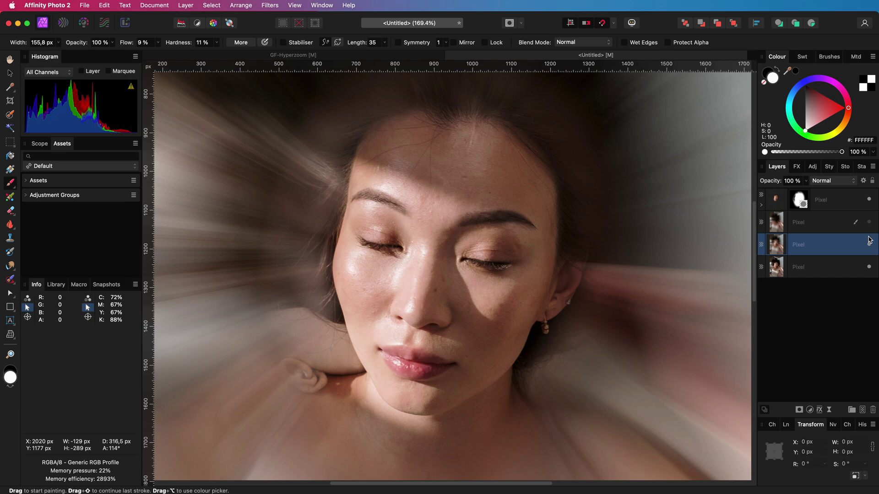
key(Delete)
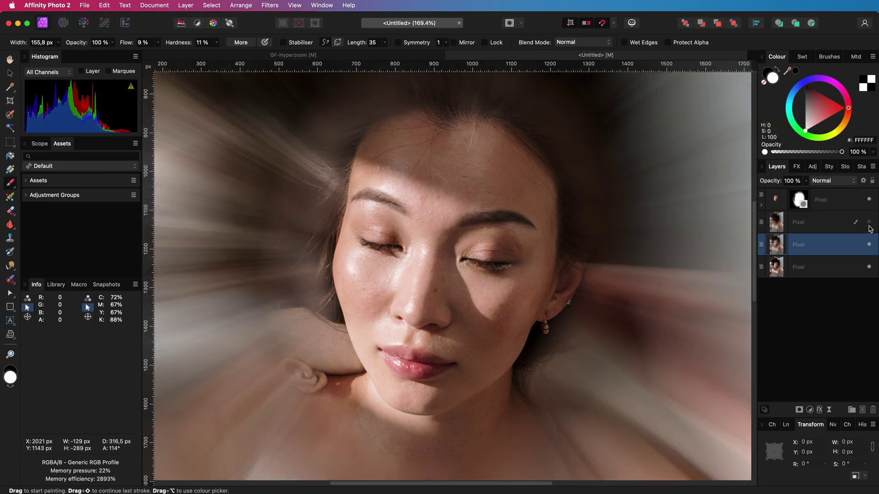
click(869, 223)
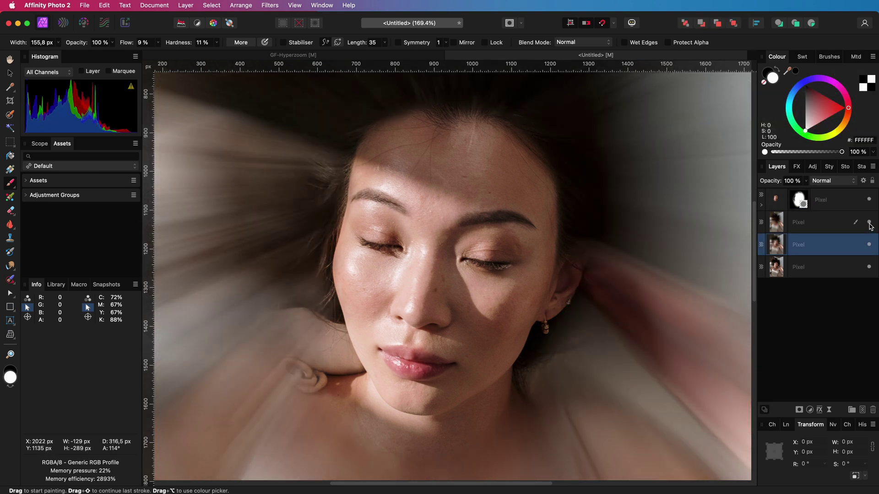
click(869, 223)
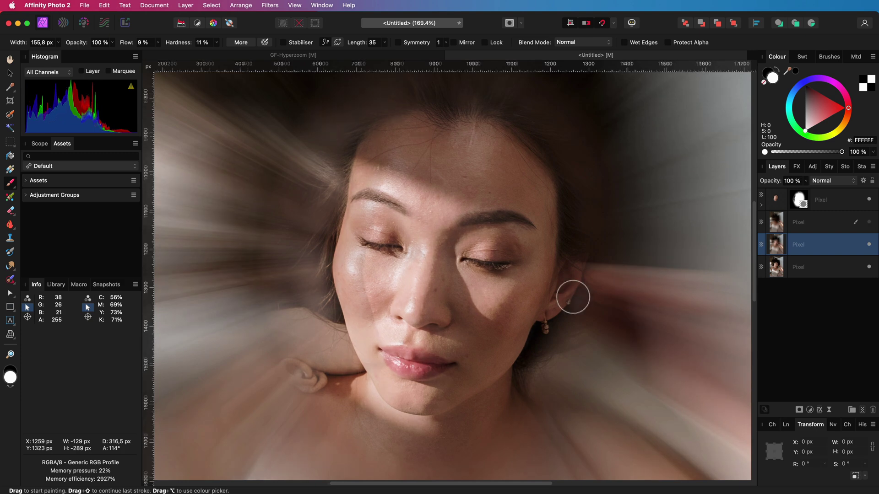
key(cmd+0)
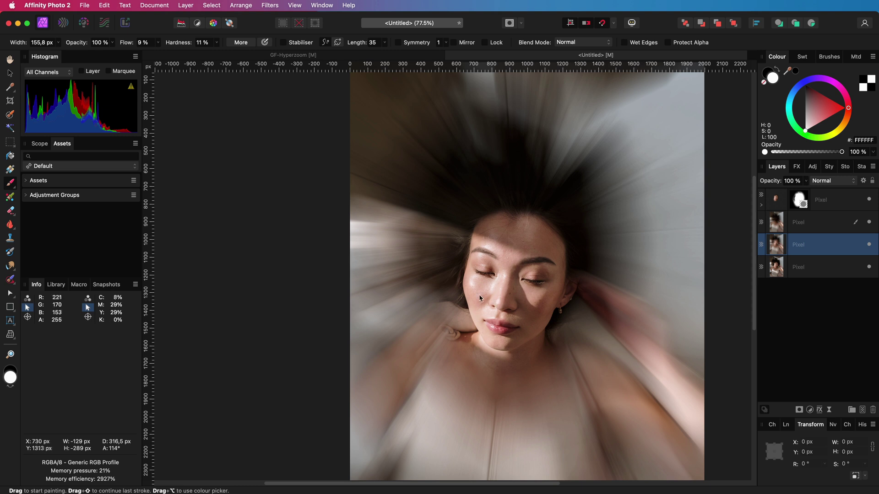